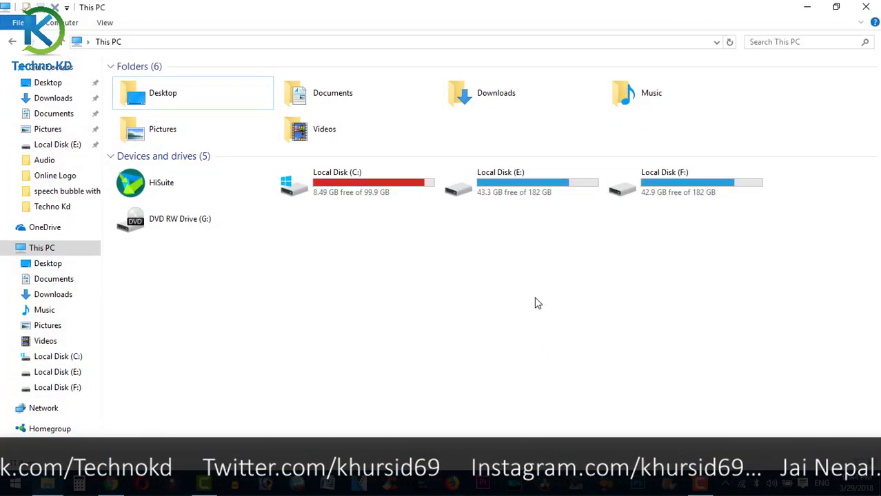
# - Refresh the drive list in This PC and try to open Removable Disk (D:)
pyautogui.rightClick(534, 297)
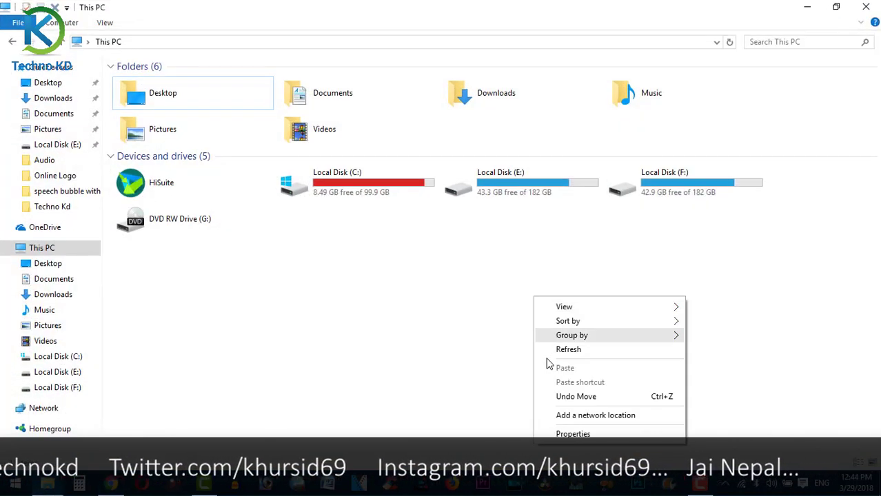
pyautogui.click(563, 349)
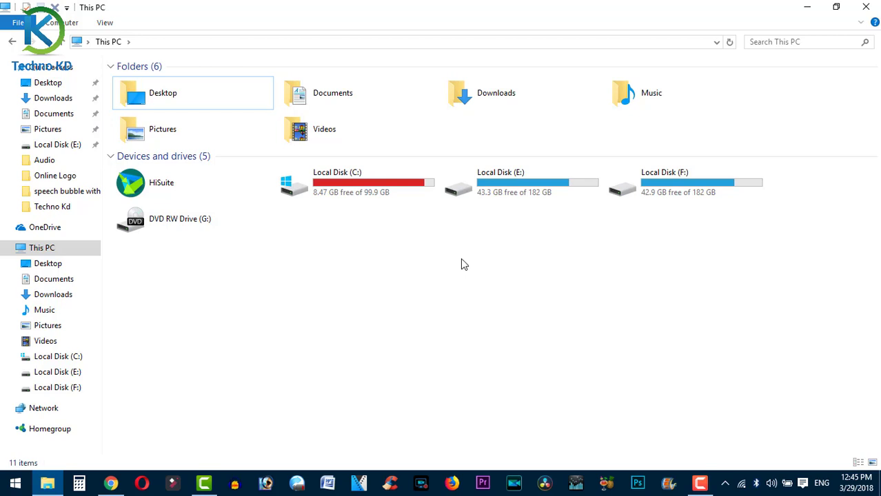
pyautogui.rightClick(462, 262)
pyautogui.click(511, 310)
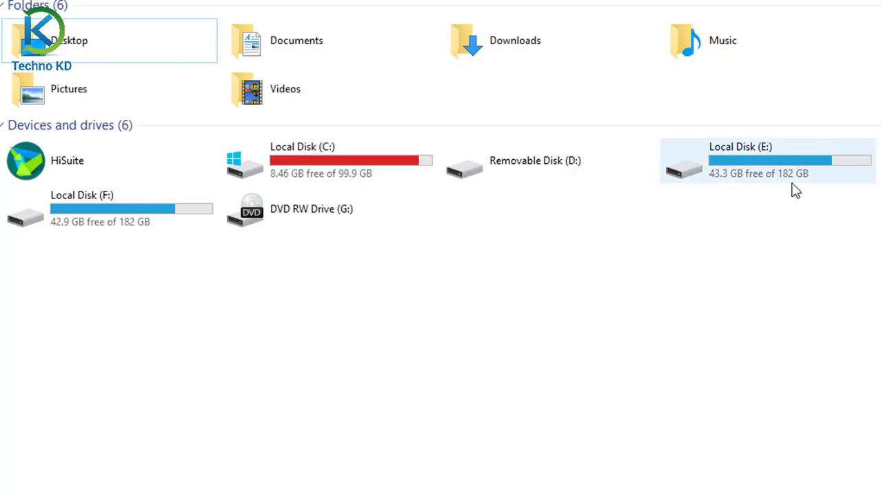
pyautogui.doubleClick(533, 181)
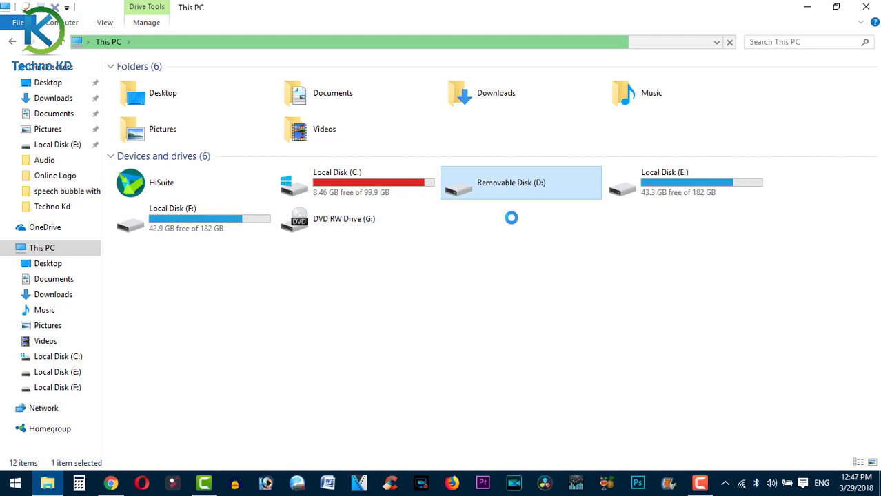
pyautogui.click(485, 312)
# - Open Command Prompt as administrator and place its window in front of the Chrome window
pyautogui.click(3, 489)
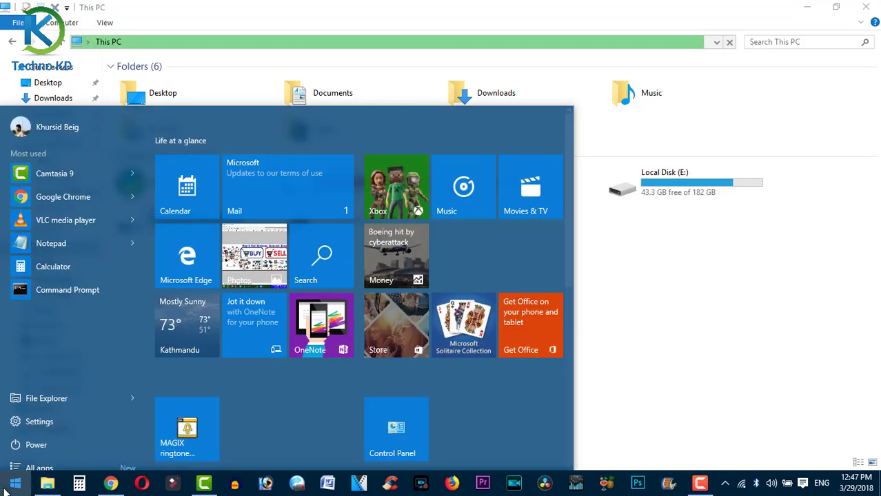
pyautogui.write('cmd')
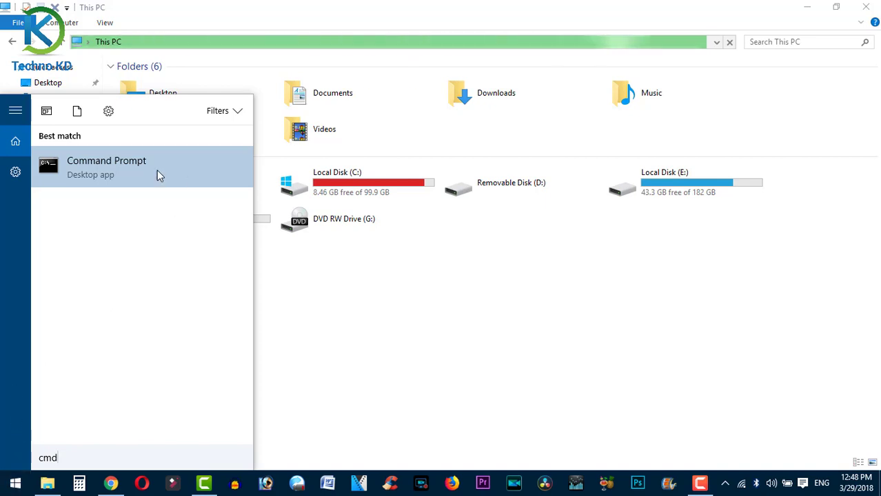
pyautogui.rightClick(119, 178)
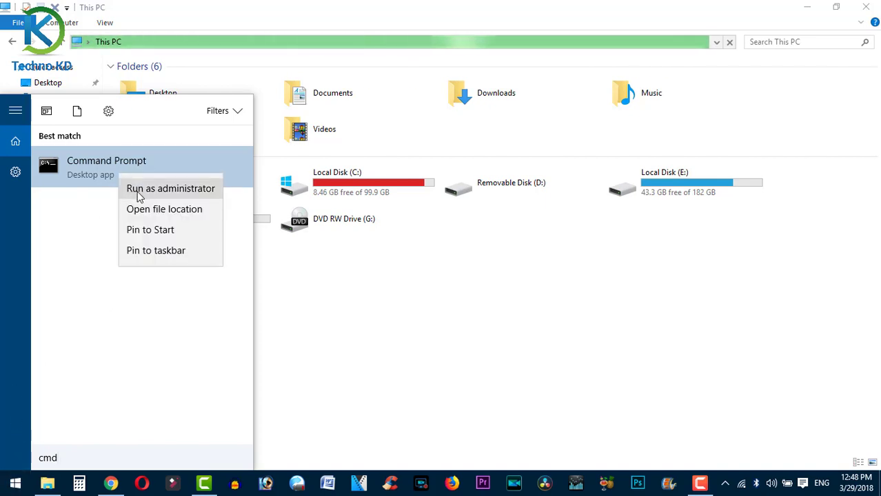
pyautogui.click(141, 190)
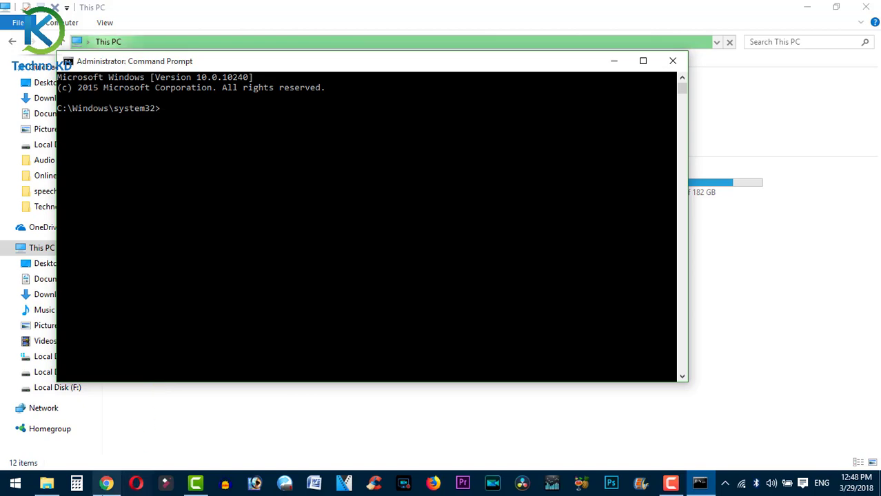
pyautogui.click(106, 483)
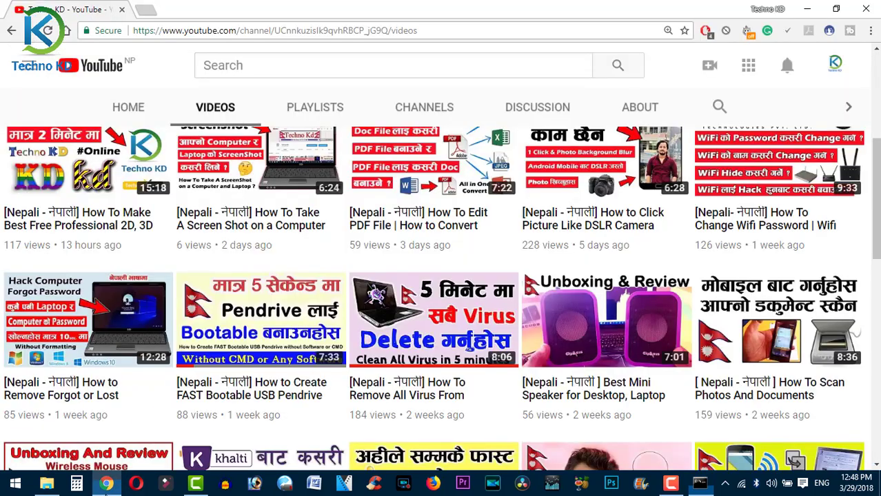
pyautogui.click(700, 483)
pyautogui.moveTo(426, 64); pyautogui.dragTo(495, 110)
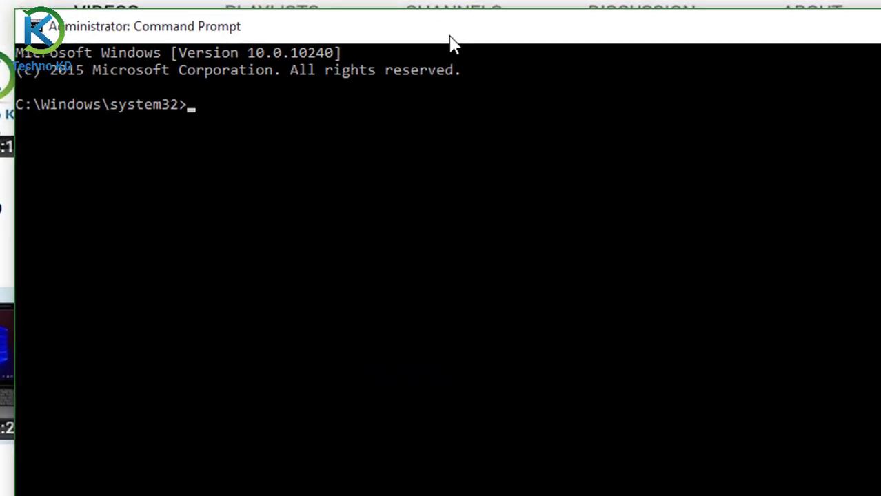
# - Start the Diskpart utility and list the computer's disks with List Disk
pyautogui.write('Dis')
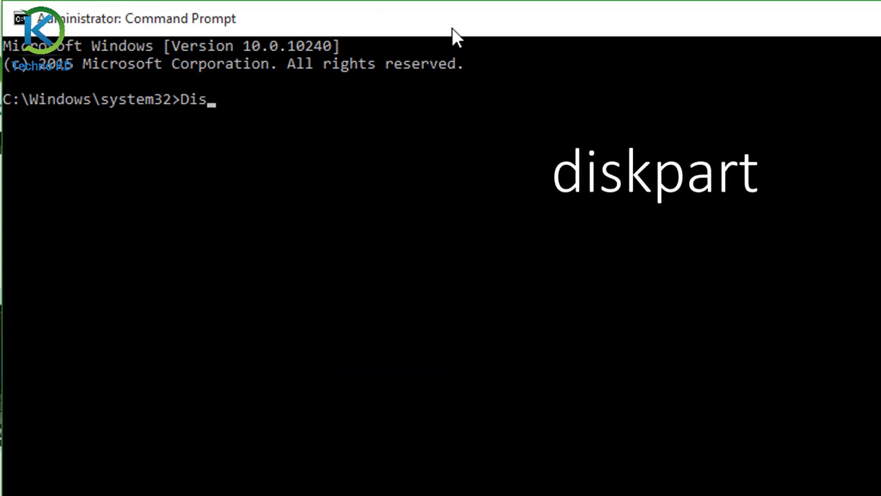
pyautogui.write('kpart')
pyautogui.press('Return')
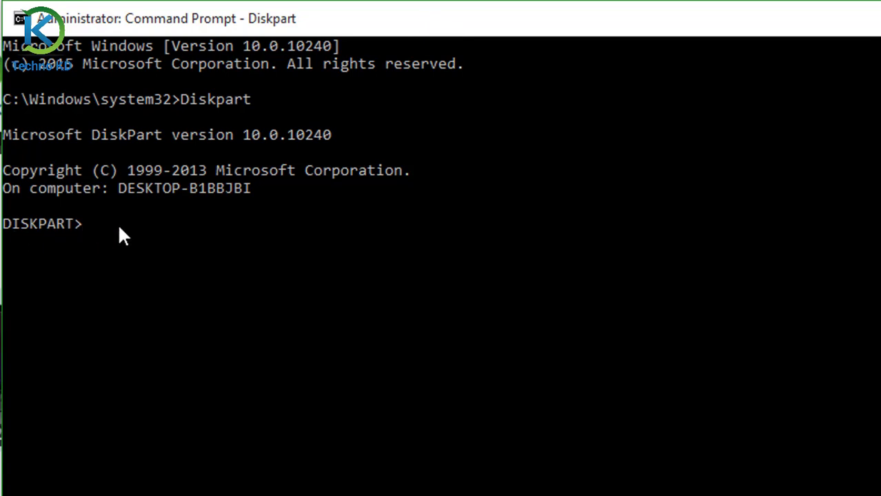
pyautogui.write('Li')
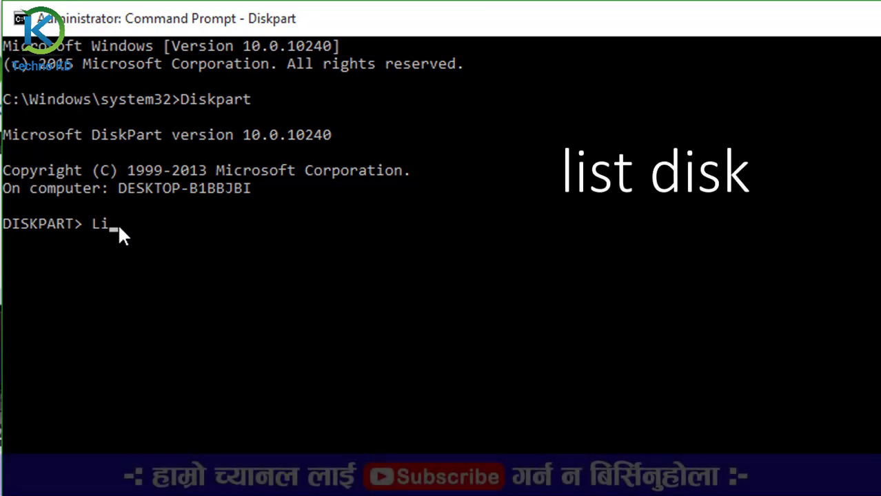
pyautogui.write('st ')
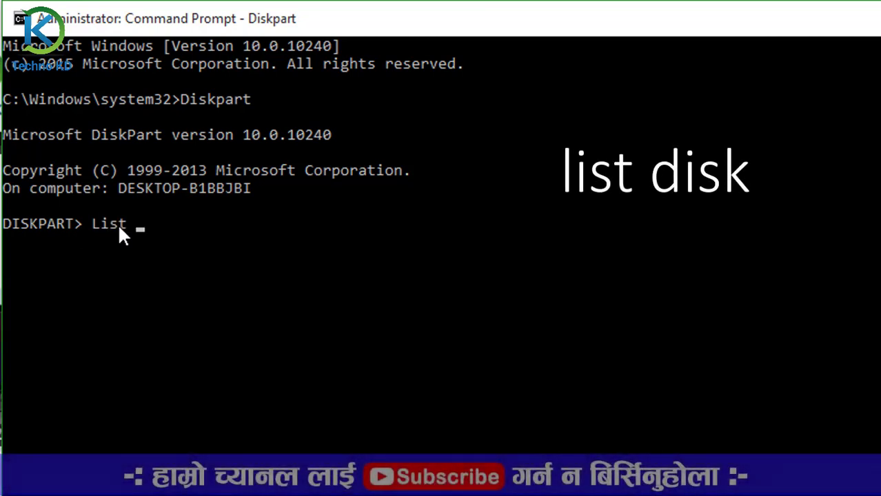
pyautogui.write('Disk')
pyautogui.press('Return')
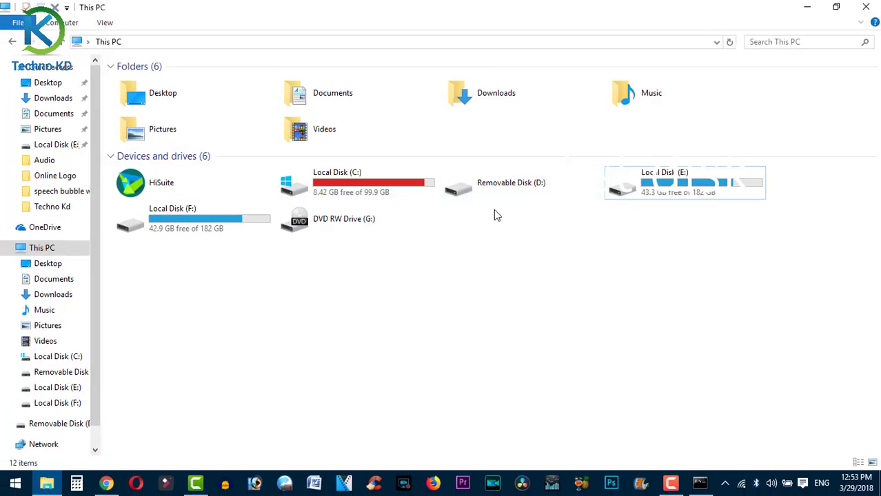
# - Return to the Command Prompt window and select disk 1 in DiskPart
pyautogui.click(701, 486)
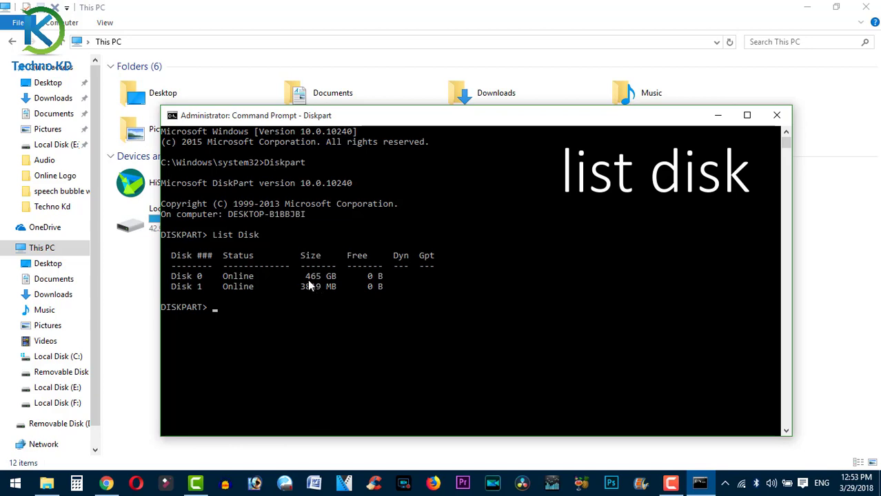
pyautogui.click(702, 486)
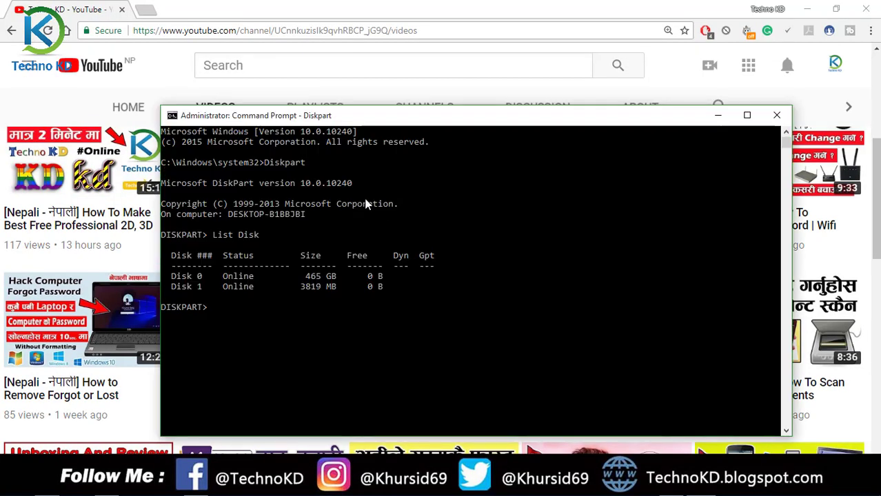
pyautogui.moveTo(475, 117); pyautogui.dragTo(475, 124)
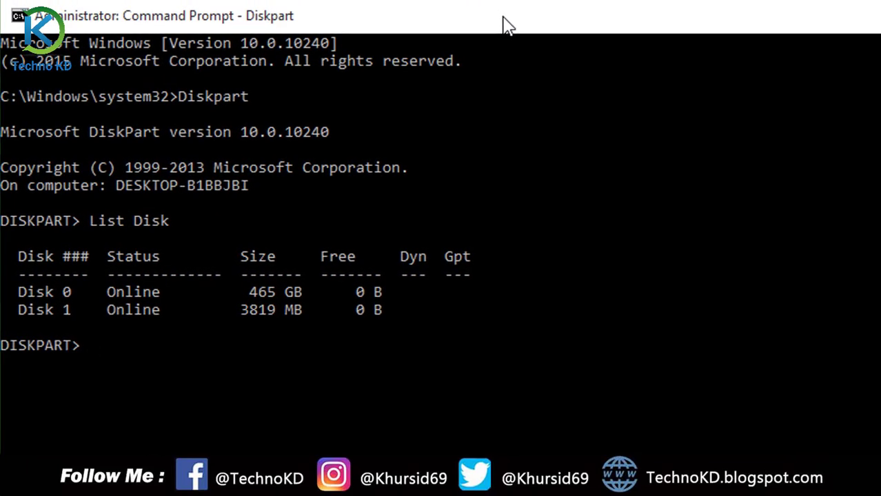
pyautogui.write('sele')
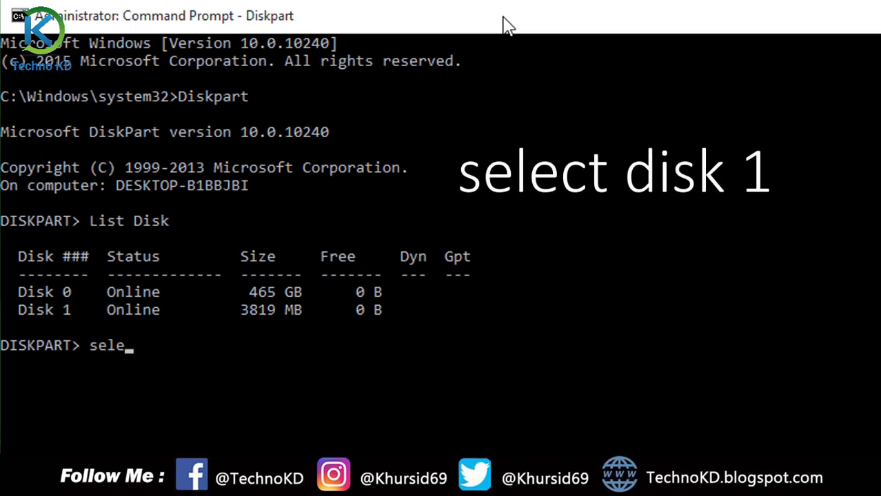
pyautogui.write('ct disk')
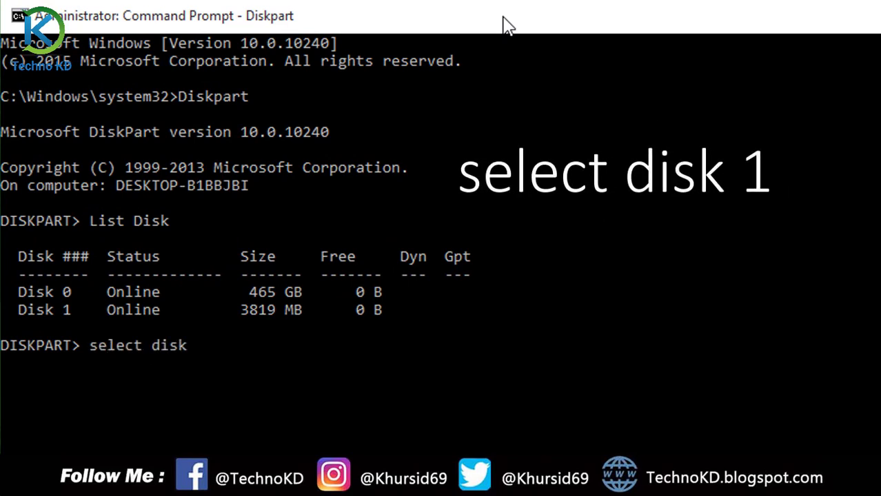
pyautogui.write(' 1')
pyautogui.press('Return')
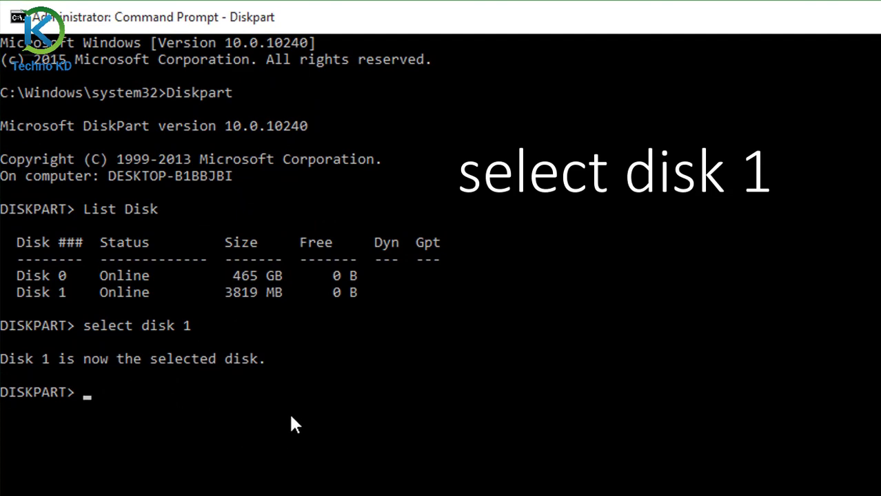
# - Erase the selected disk with the DiskPart clean command
pyautogui.write('cl')
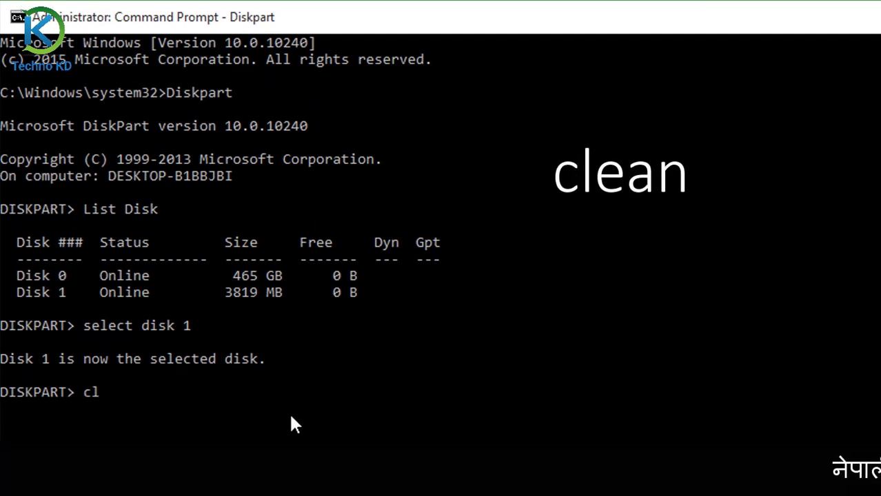
pyautogui.write('ean')
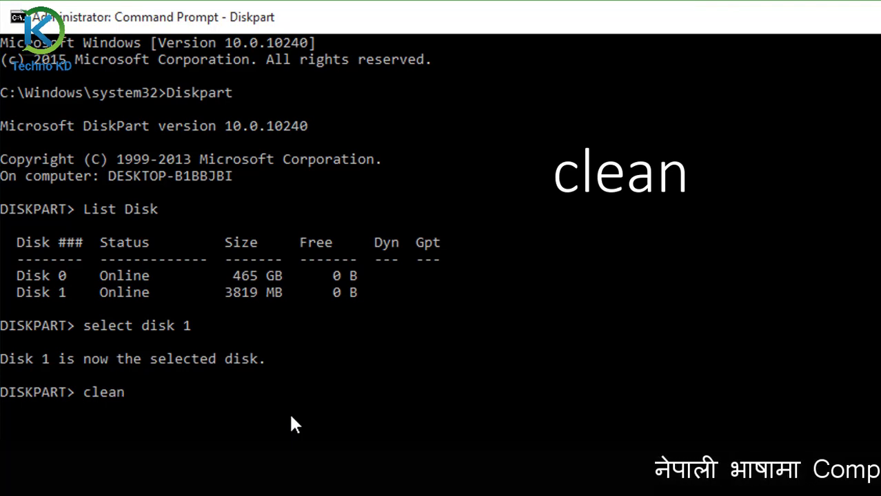
pyautogui.press('Return')
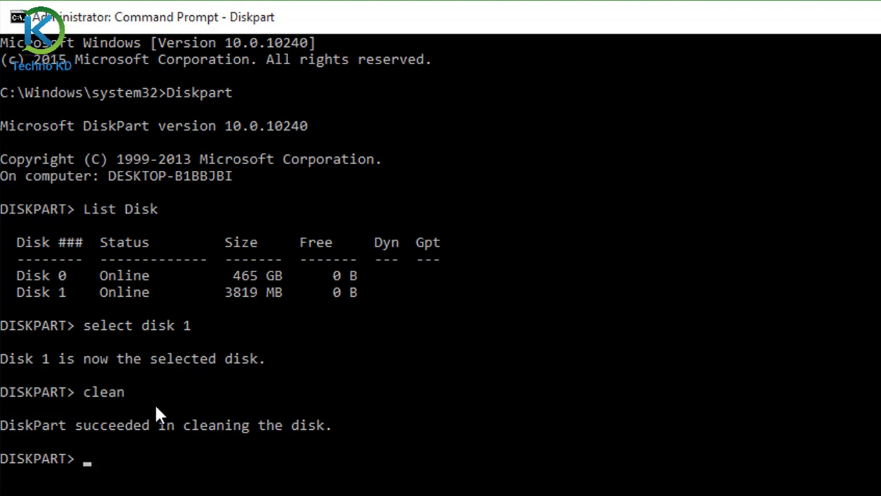
# - Create a primary partition on the cleaned disk and mark it as active
pyautogui.write('cre')
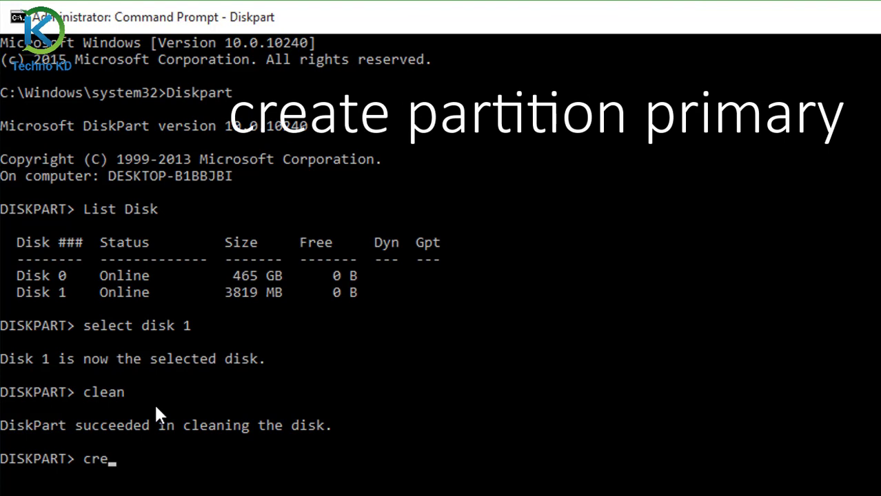
pyautogui.write('at parti')
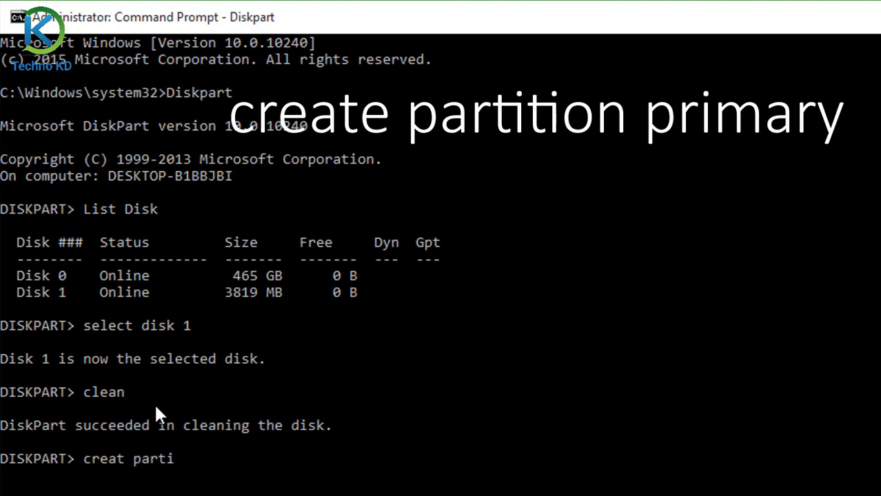
pyautogui.write('tion primar')
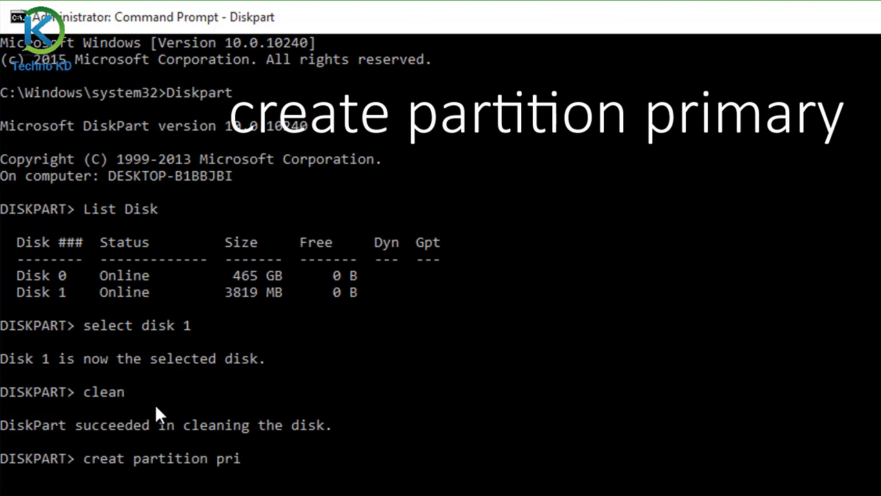
pyautogui.write('y')
pyautogui.press('Return')
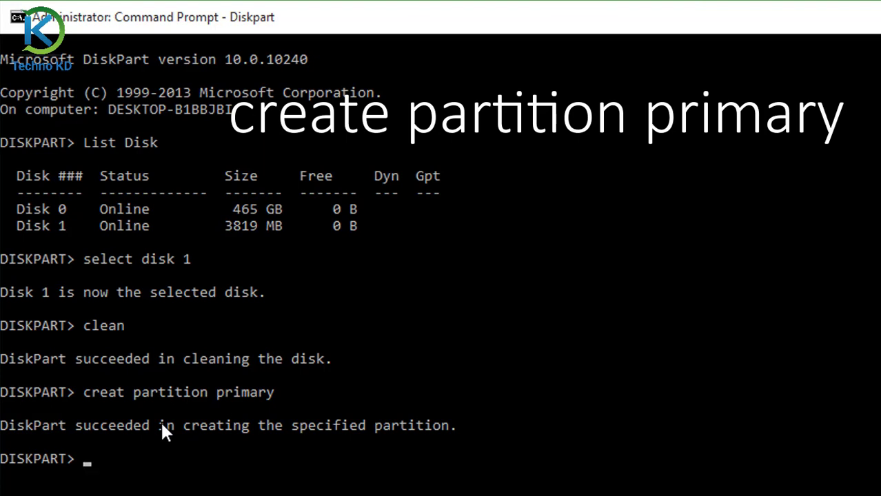
pyautogui.write('acti')
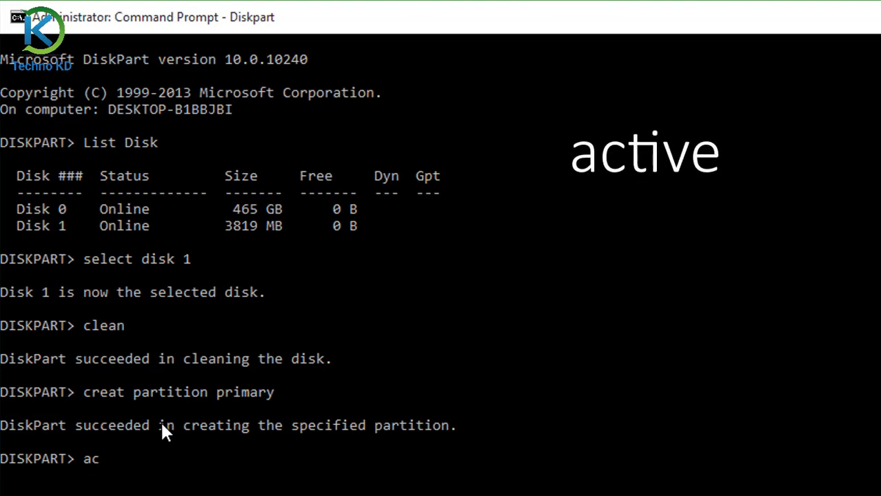
pyautogui.write('ve')
pyautogui.press('Return')
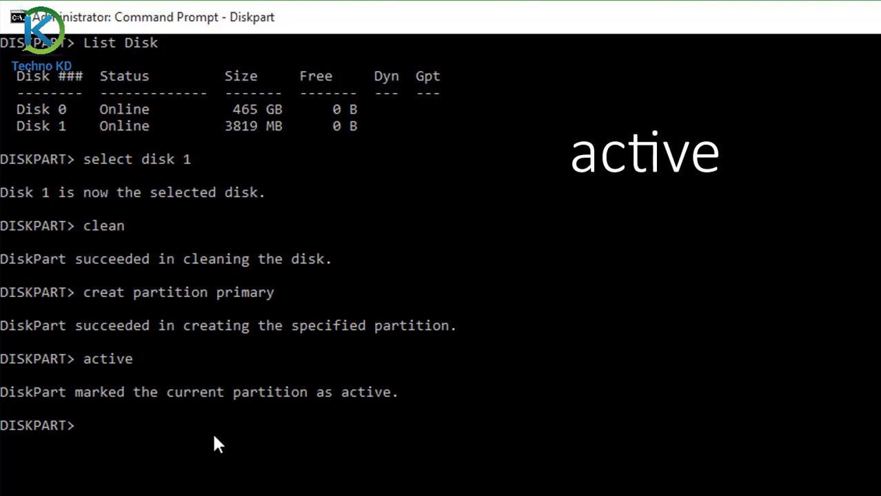
# - Select partition 1 on the disk in DiskPart
pyautogui.write('sel')
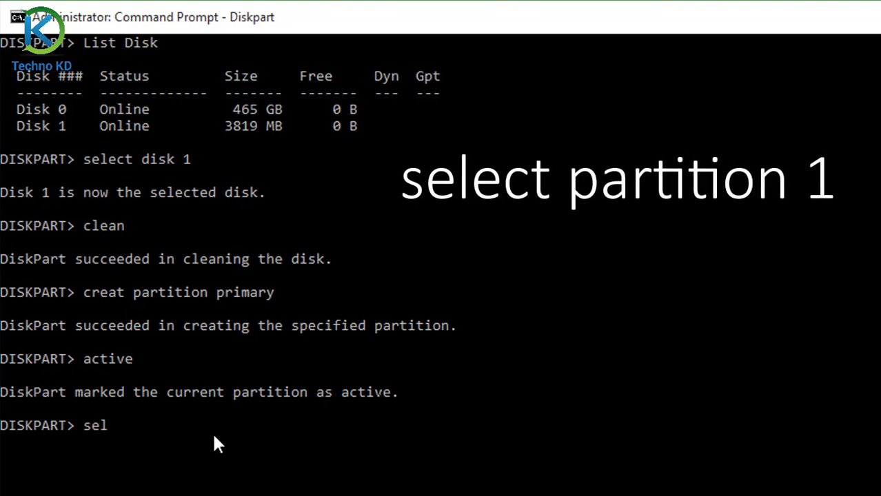
pyautogui.write('ect partition 1')
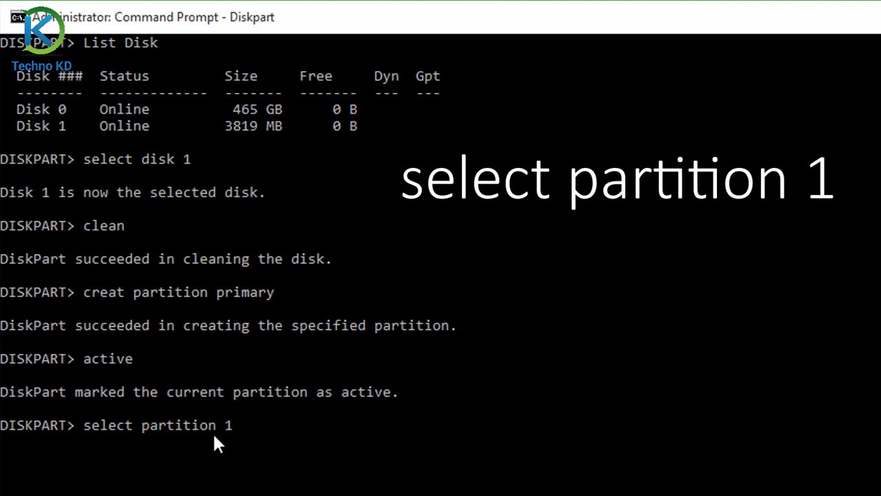
pyautogui.press('Return')
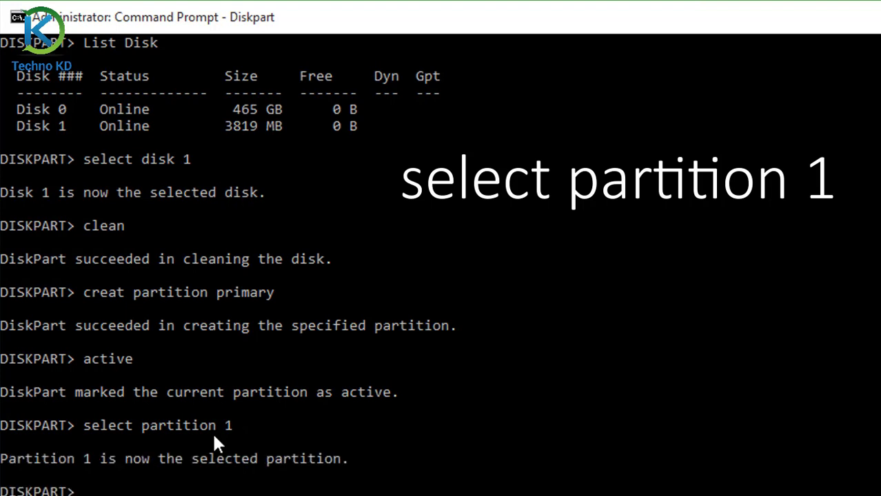
pyautogui.scroll(-1, 216, 438)
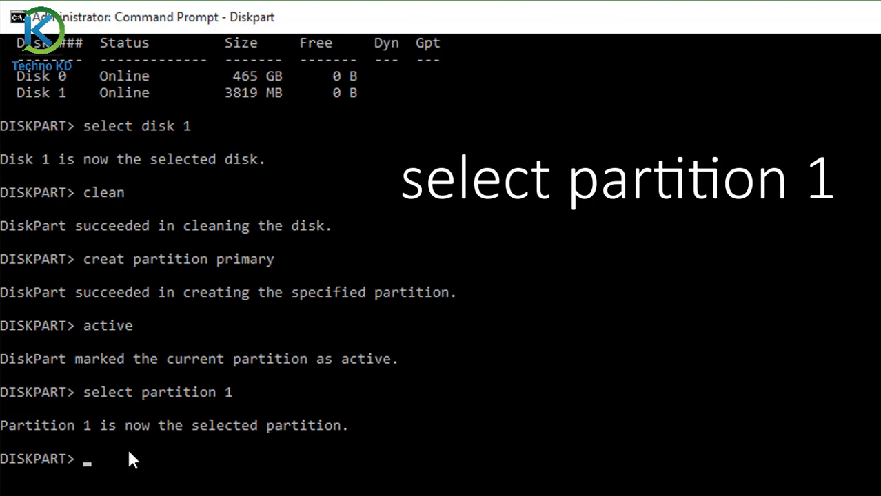
# - Format the selected partition with the FAT32 file system using format fs=fat32
pyautogui.write('format')
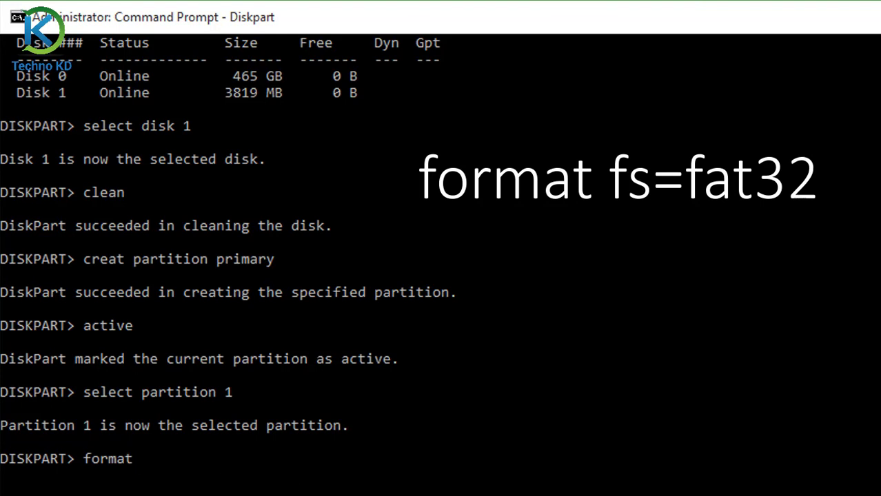
pyautogui.write('fs=fat32')
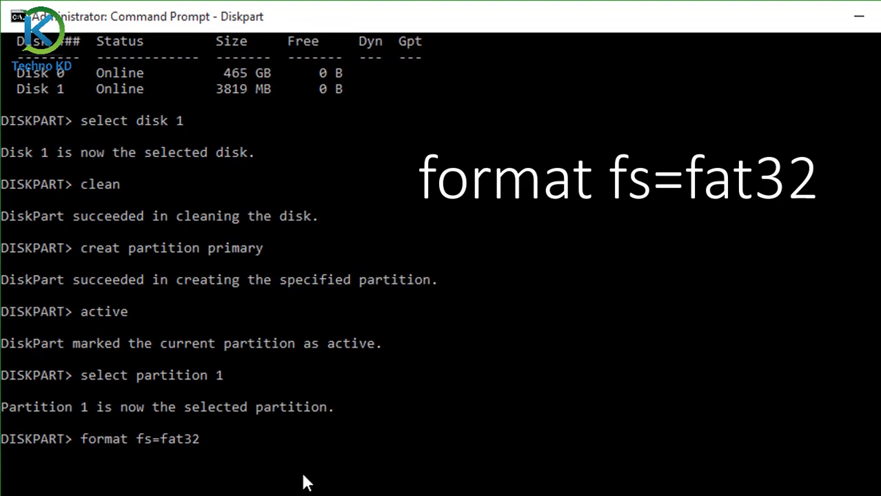
pyautogui.press('Return')
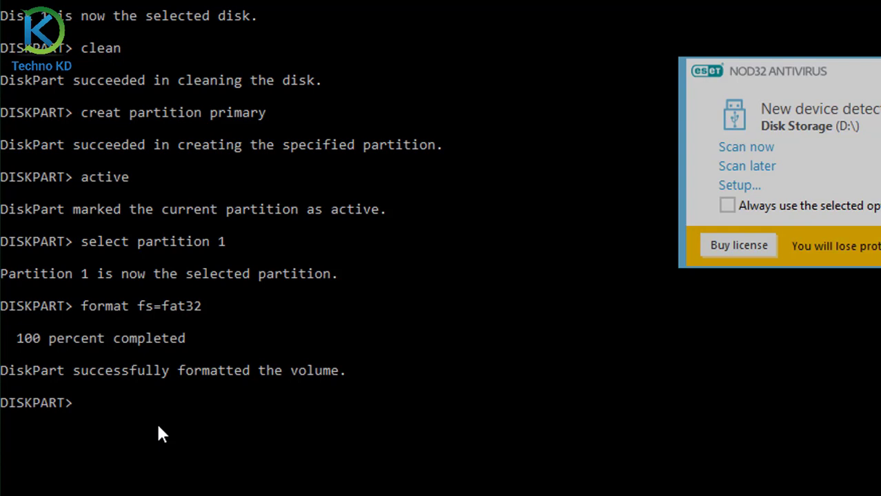
# - Exit DiskPart and close the Command Prompt session
pyautogui.write('exit')
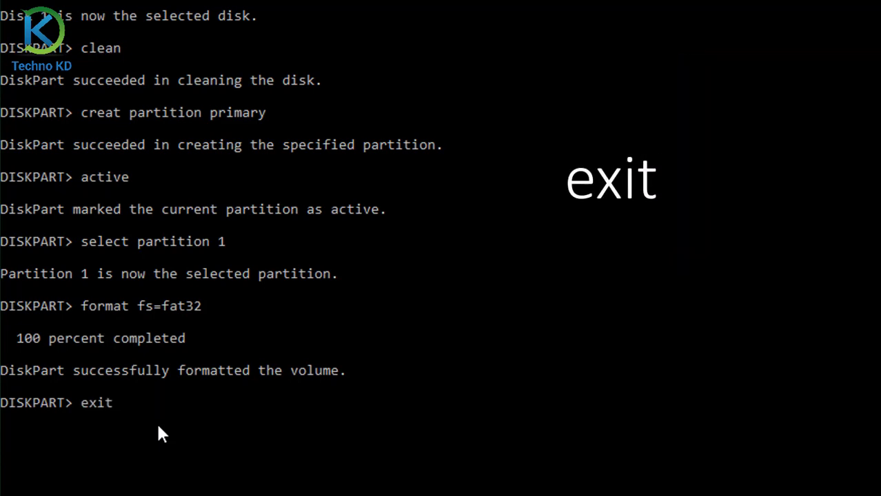
pyautogui.press('Return')
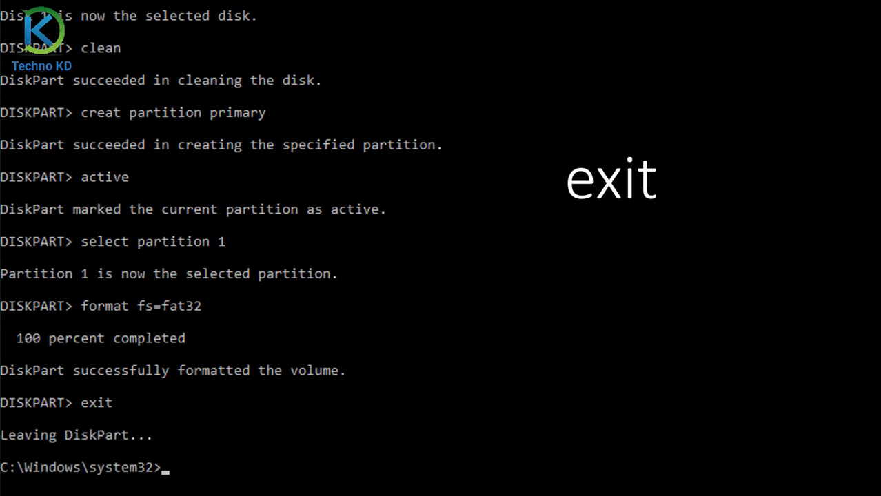
pyautogui.write('exit')
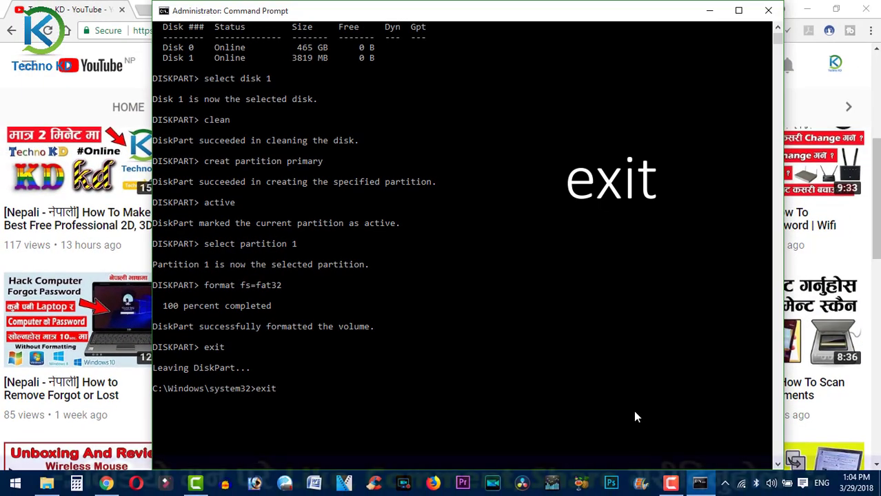
pyautogui.press('Return')
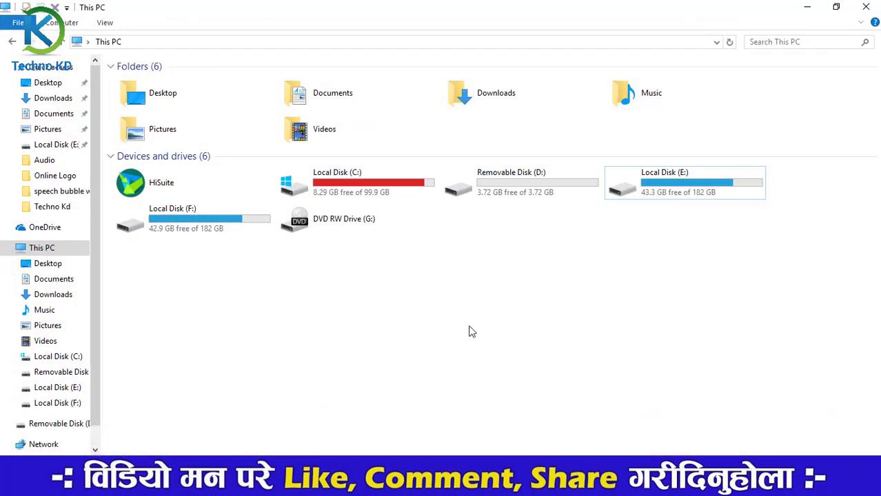
# - Refresh This PC and check that Removable Disk (D:) opens, returning to the drive overview
pyautogui.rightClick(493, 326)
pyautogui.click(530, 230)
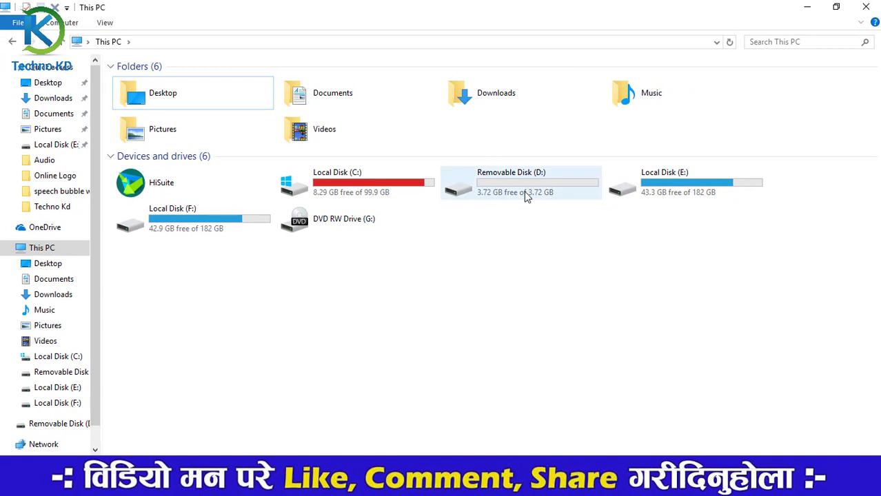
pyautogui.doubleClick(526, 197)
pyautogui.hotkey('alt', 'Left')
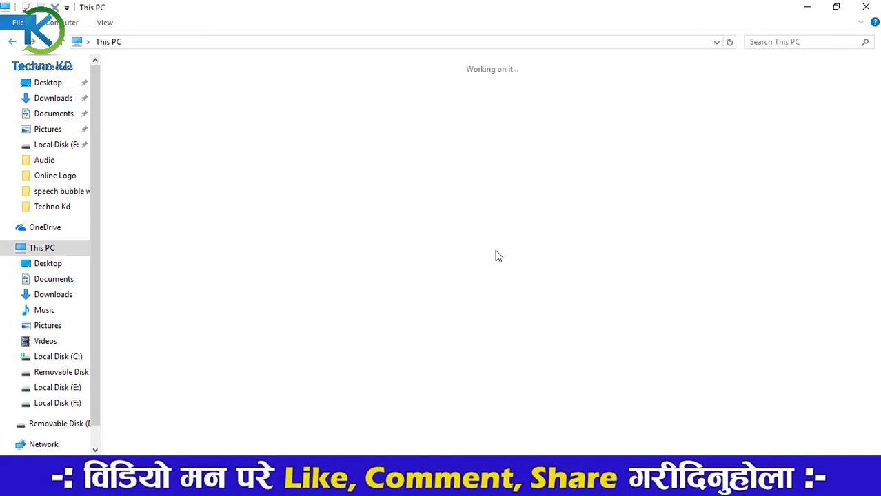
pyautogui.rightClick(533, 246)
pyautogui.rightClick(514, 270)
pyautogui.click(534, 318)
pyautogui.rightClick(518, 262)
pyautogui.click(543, 311)
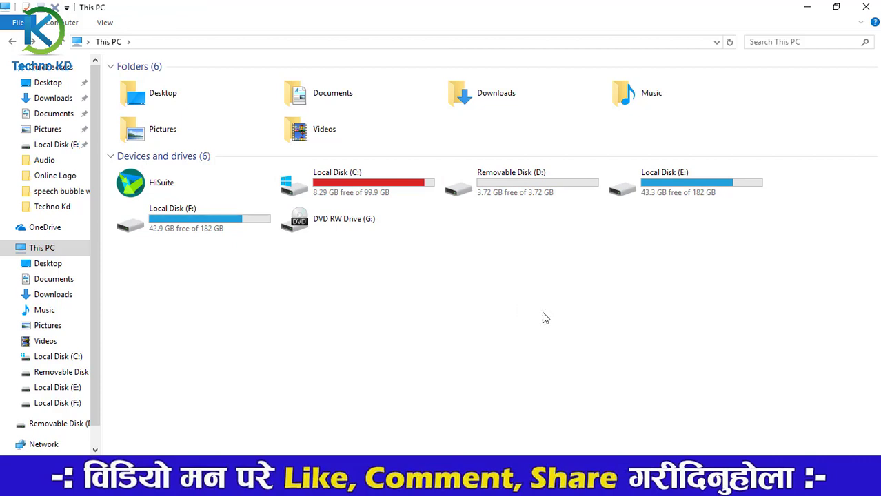
# - Open Removable Disk (D:), then minimise the File Explorer and browser windows to reach the desktop
pyautogui.click(522, 198)
pyautogui.doubleClick(522, 195)
pyautogui.click(806, 7)
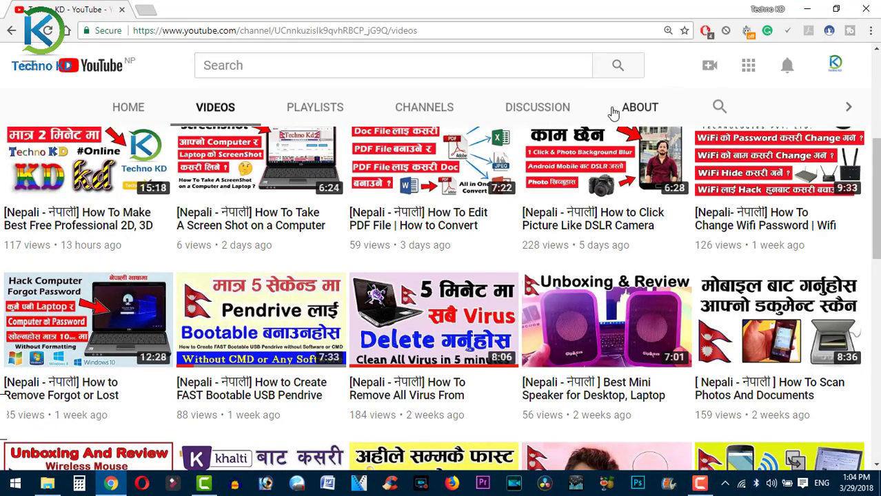
pyautogui.click(806, 7)
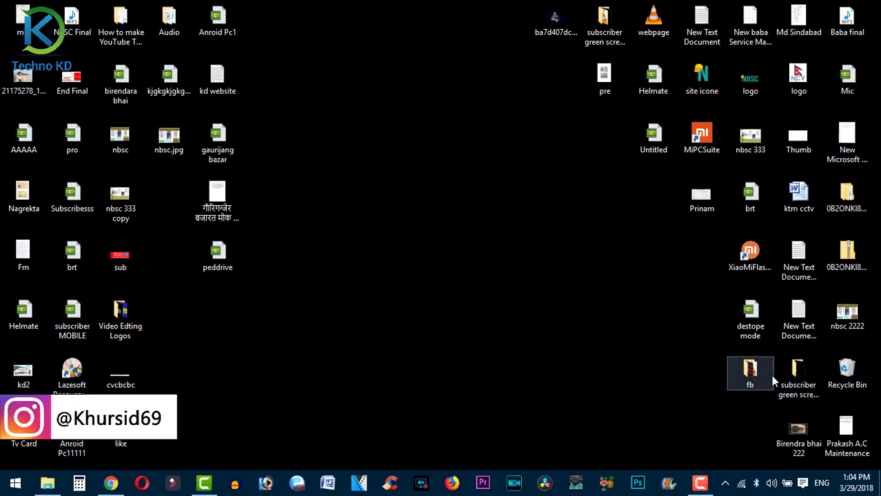
# - Copy the video file beside the Maintenance document on the desktop into Removable Disk (D:), then go to This PC
pyautogui.rightClick(803, 432)
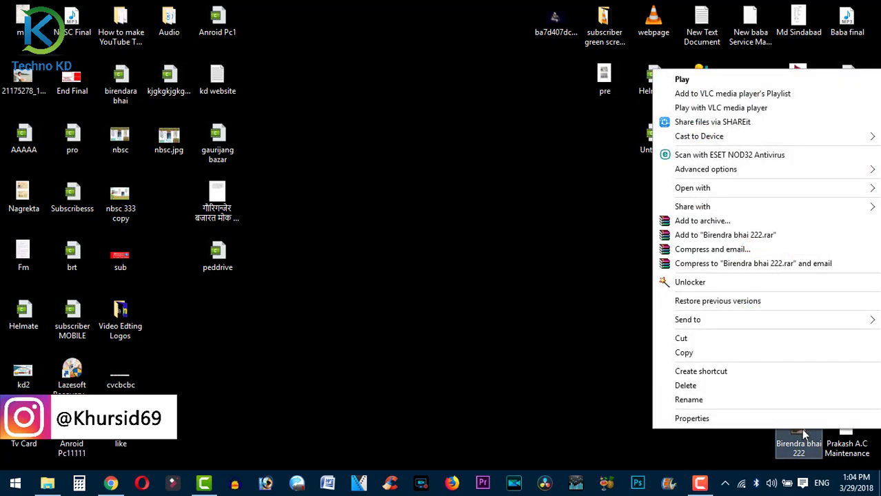
pyautogui.click(686, 352)
pyautogui.click(48, 483)
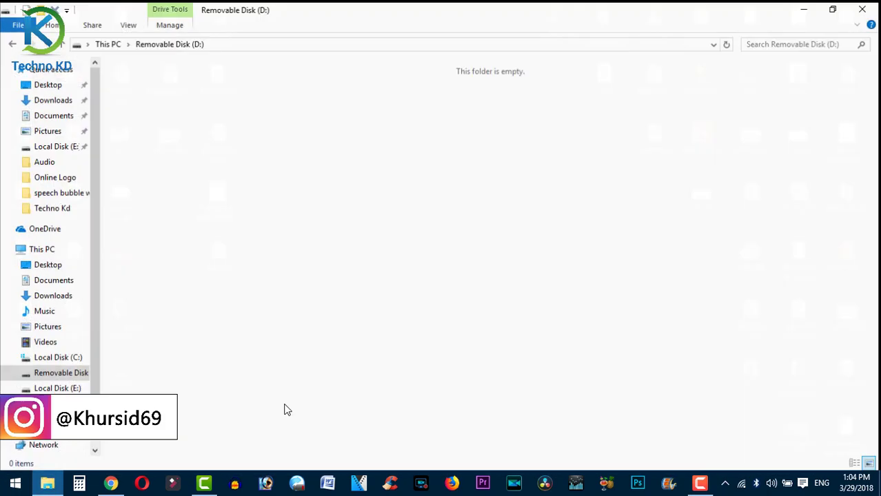
pyautogui.rightClick(510, 152)
pyautogui.click(542, 243)
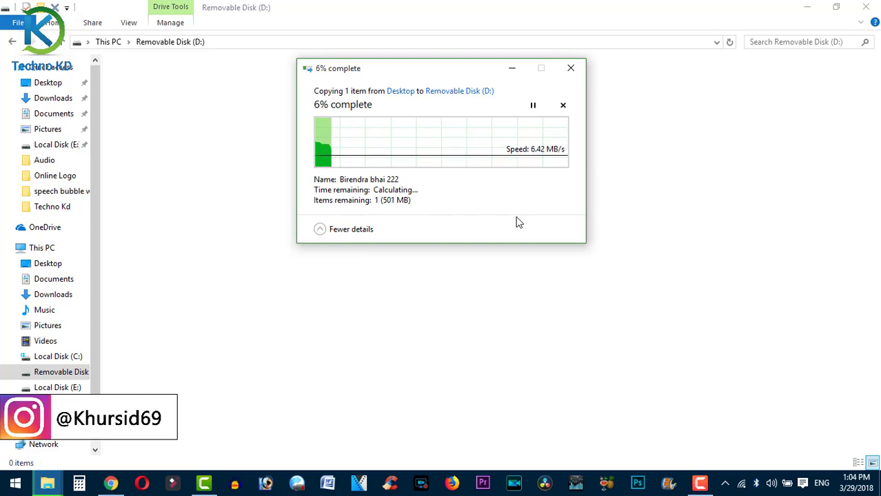
pyautogui.click(41, 248)
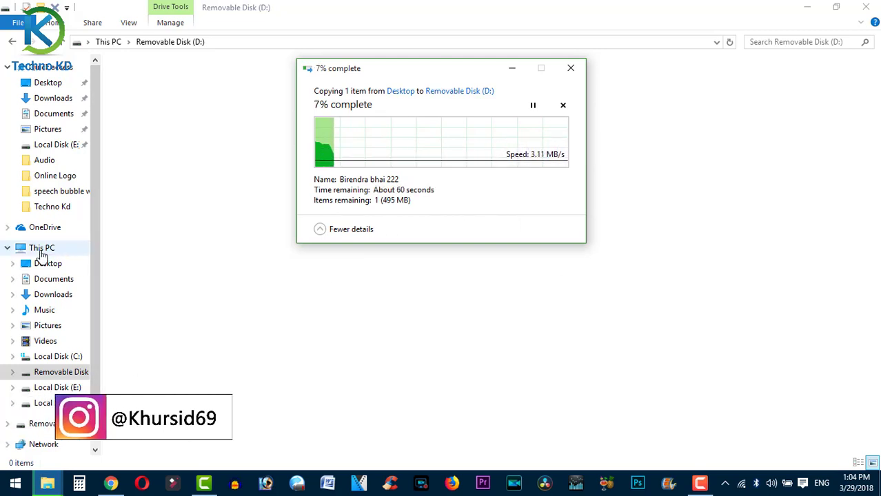